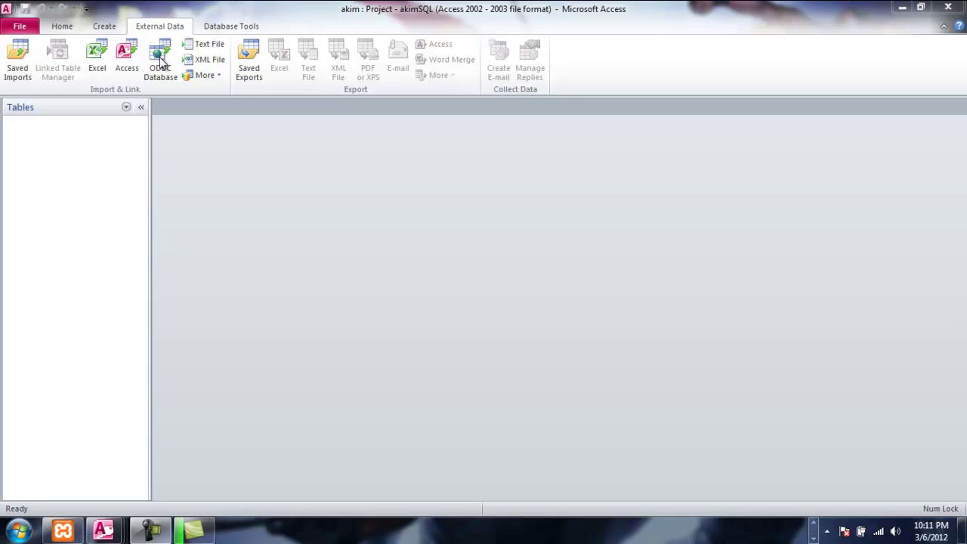
# Step: Start an ODBC Database import from External Data, keeping 'Import into a new table'
pyautogui.click(161, 62)
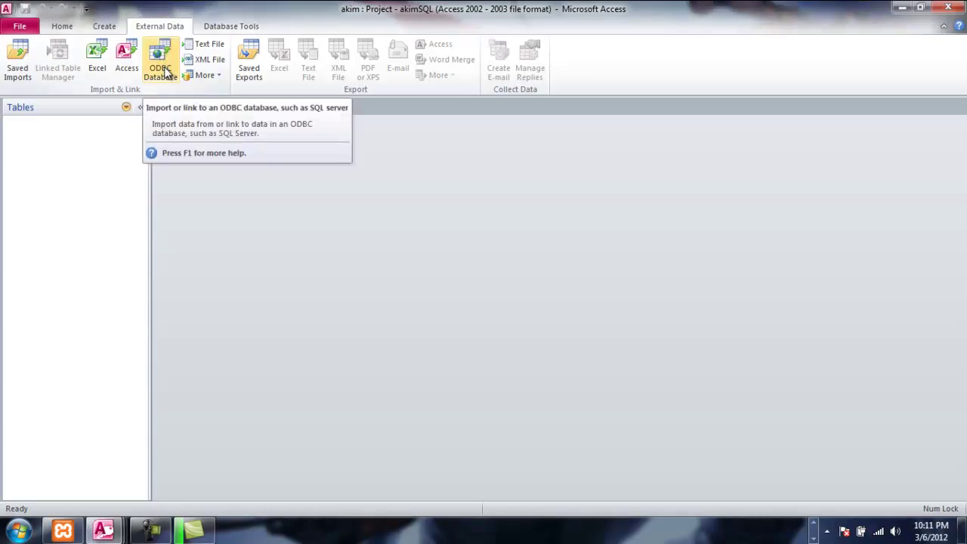
pyautogui.click(162, 67)
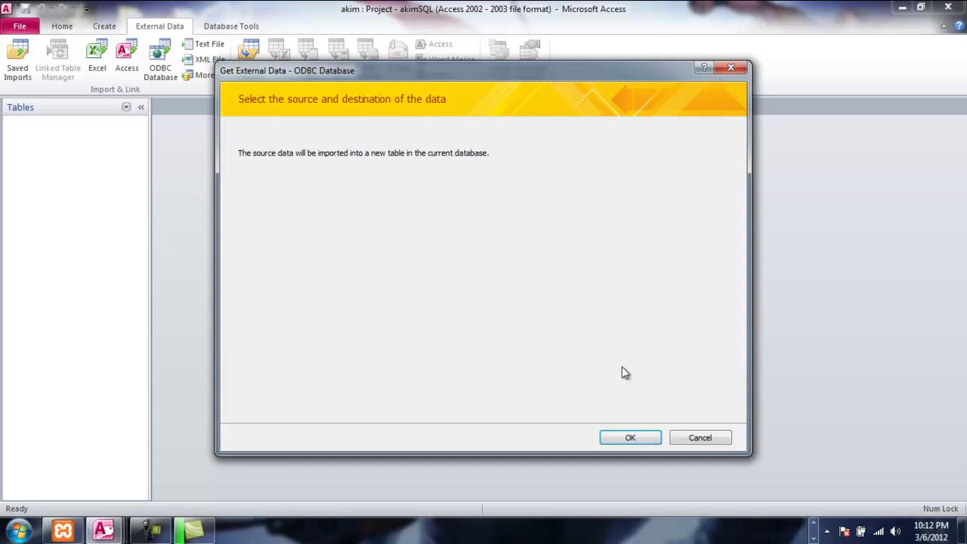
pyautogui.click(628, 437)
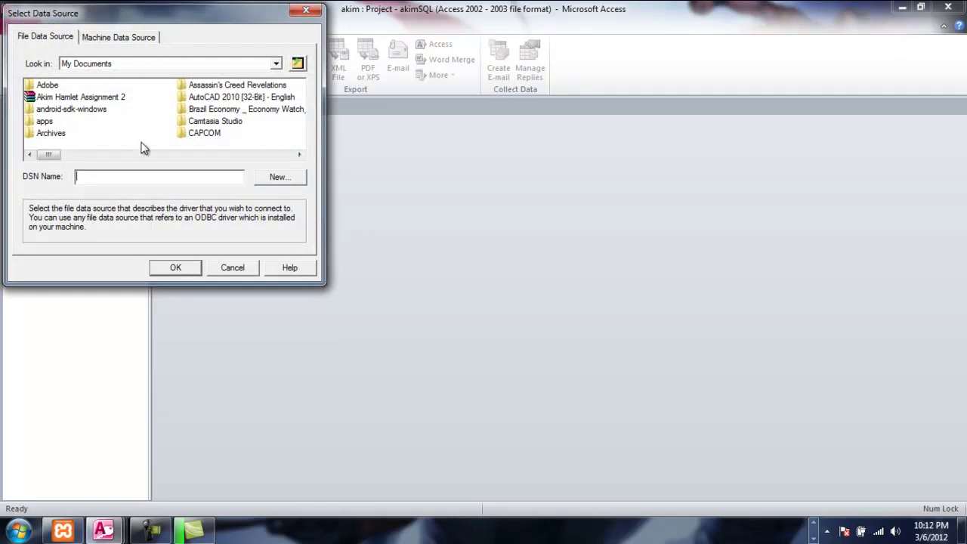
# Step: Begin a new Machine Data Source, dismissing the System DSN administrator warning
pyautogui.click(114, 37)
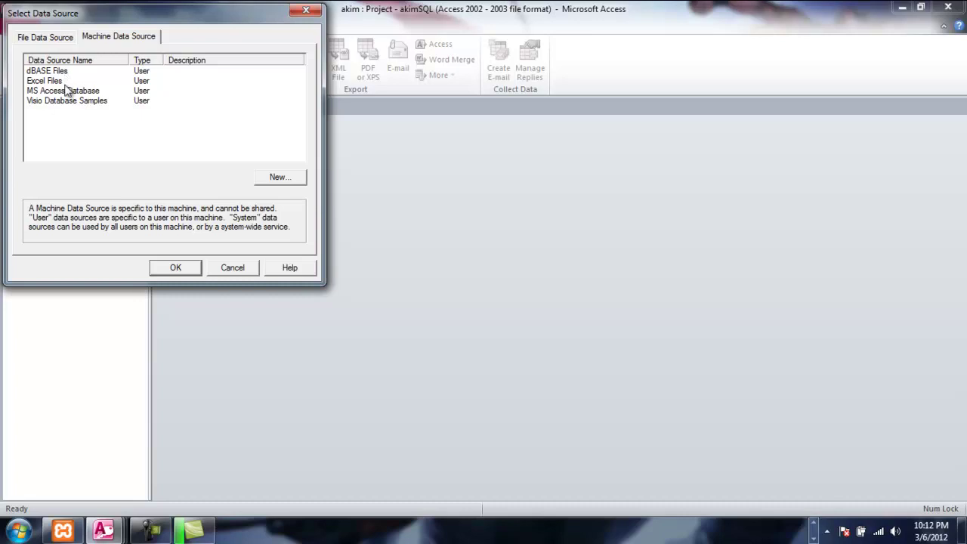
pyautogui.click(272, 181)
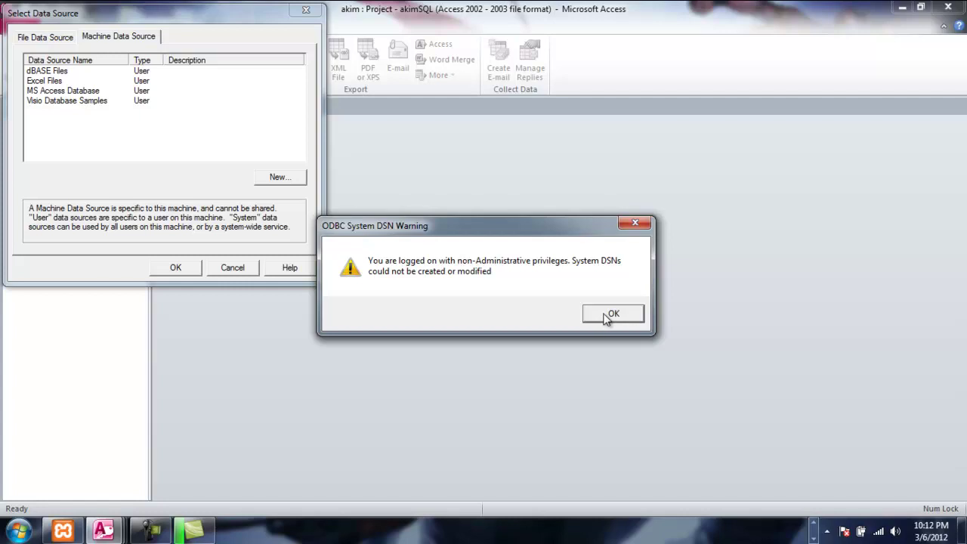
pyautogui.click(611, 314)
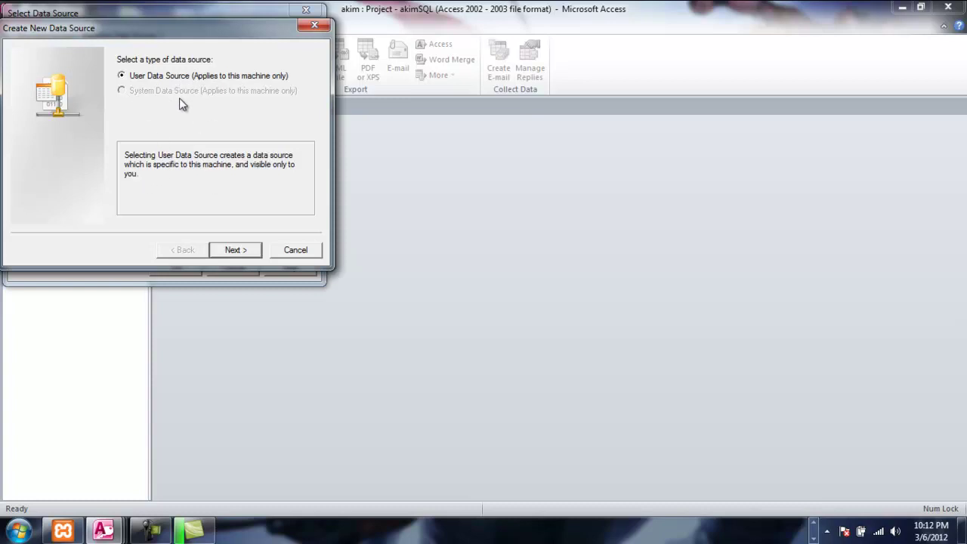
# Step: Continue with User Data Source and scroll through the ODBC driver list
pyautogui.click(235, 250)
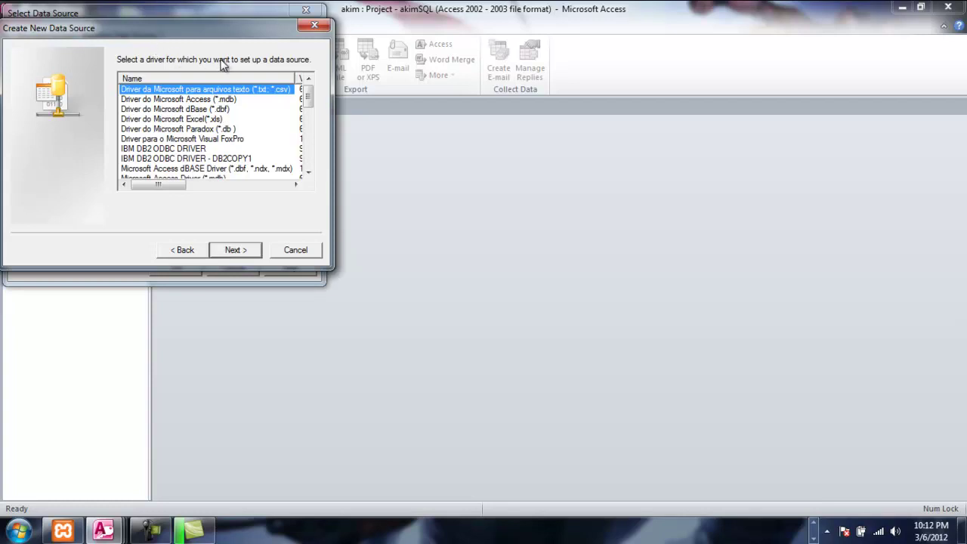
pyautogui.click(309, 173)
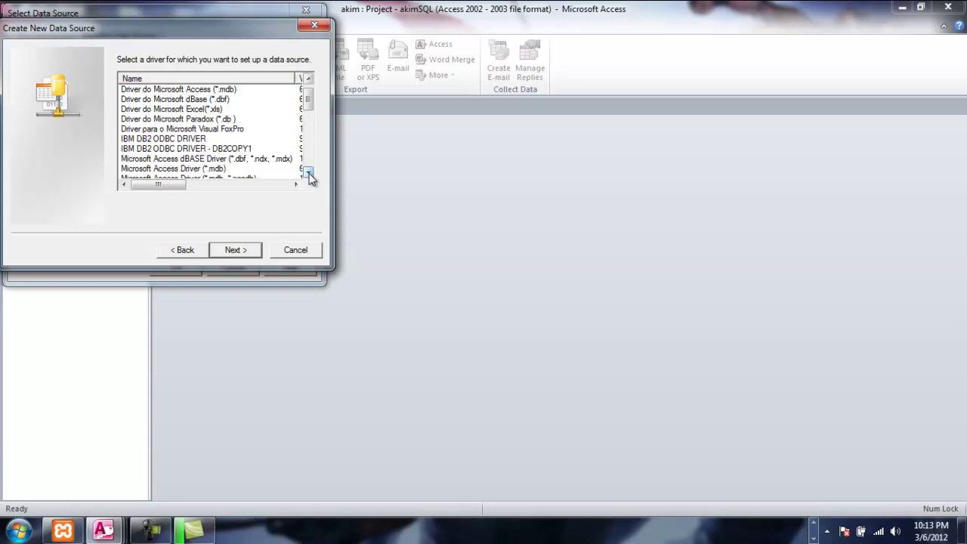
pyautogui.click(308, 173)
pyautogui.click(308, 173)
pyautogui.click(309, 173)
pyautogui.click(309, 173)
pyautogui.click(308, 173)
pyautogui.click(308, 173)
pyautogui.click(308, 173)
pyautogui.click(309, 173)
pyautogui.click(308, 173)
pyautogui.click(308, 173)
pyautogui.click(308, 173)
pyautogui.click(308, 173)
pyautogui.click(309, 173)
pyautogui.click(308, 173)
pyautogui.click(309, 173)
pyautogui.click(308, 174)
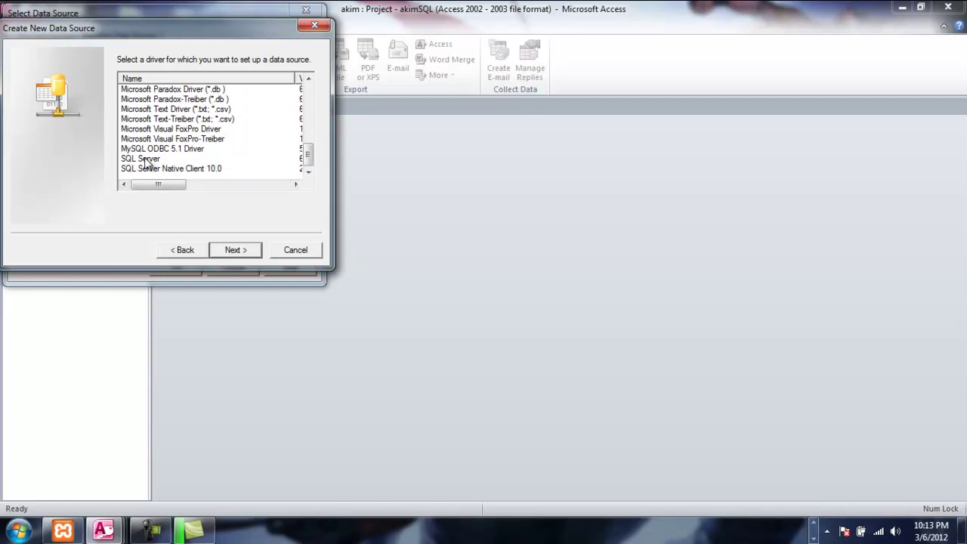
pyautogui.moveTo(162, 184); pyautogui.dragTo(223, 186)
# Step: Pick the SQL Server driver and finish creating the data source
pyautogui.click(141, 159)
pyautogui.click(230, 251)
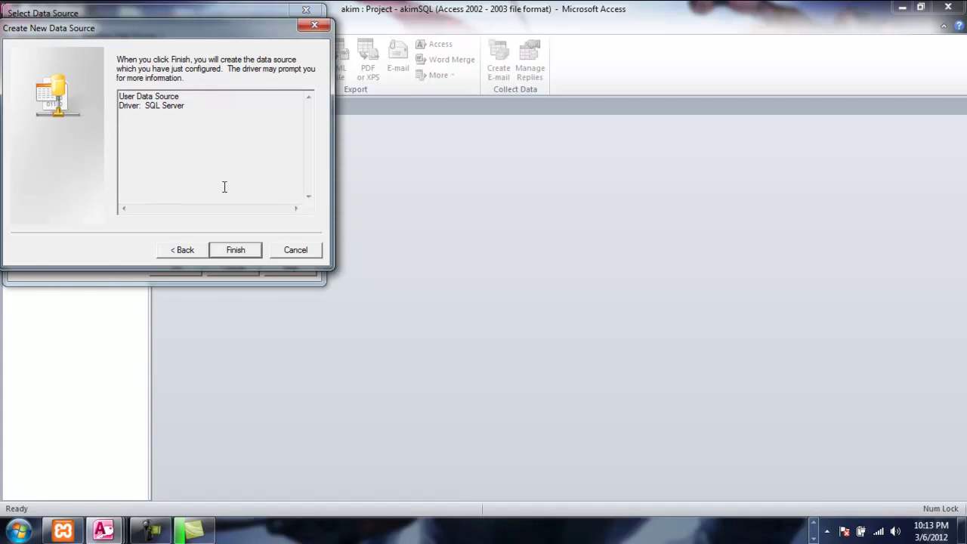
pyautogui.click(236, 249)
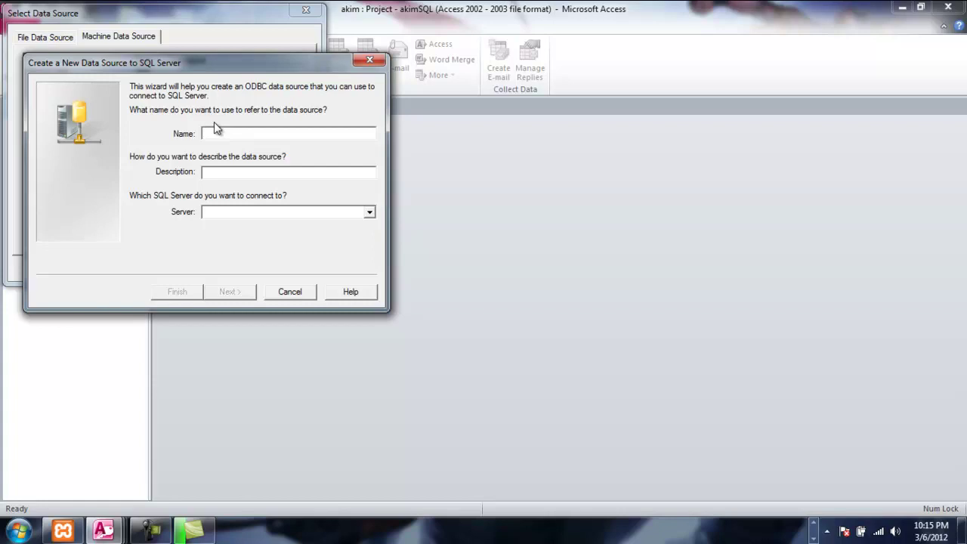
# Step: Name the data source sqlsource, describe it as sql, and connect to server (local)
pyautogui.write('sq')
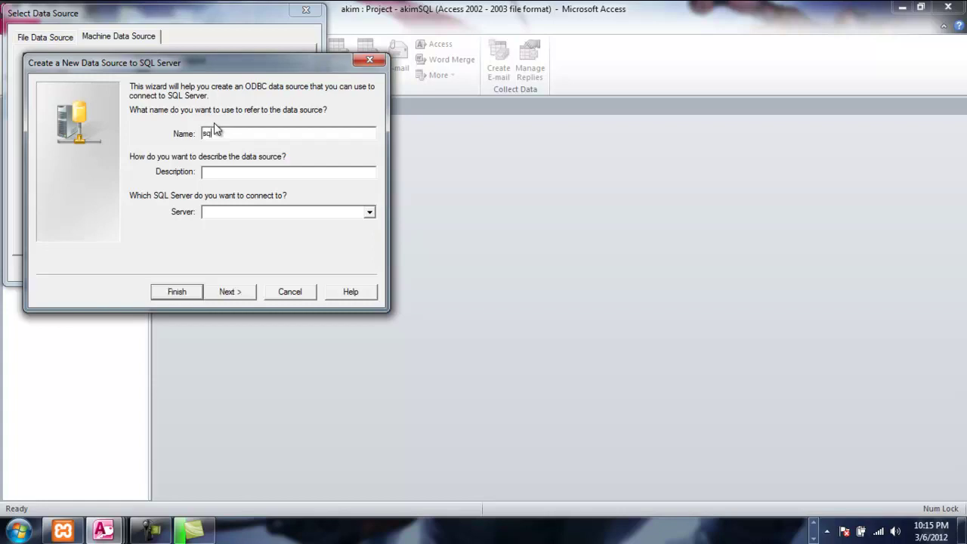
pyautogui.write('lserrce')
pyautogui.click(223, 176)
pyautogui.write('sql')
pyautogui.click(370, 213)
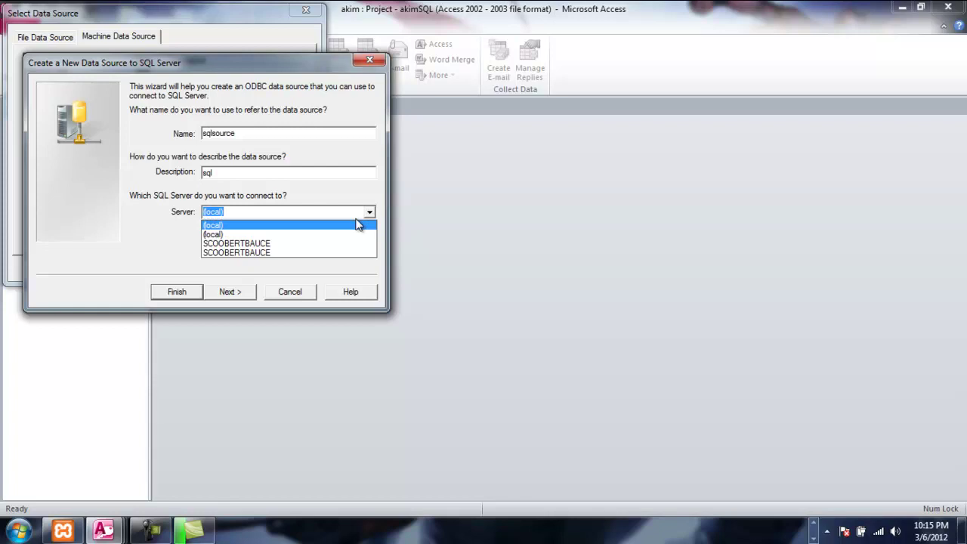
pyautogui.click(356, 227)
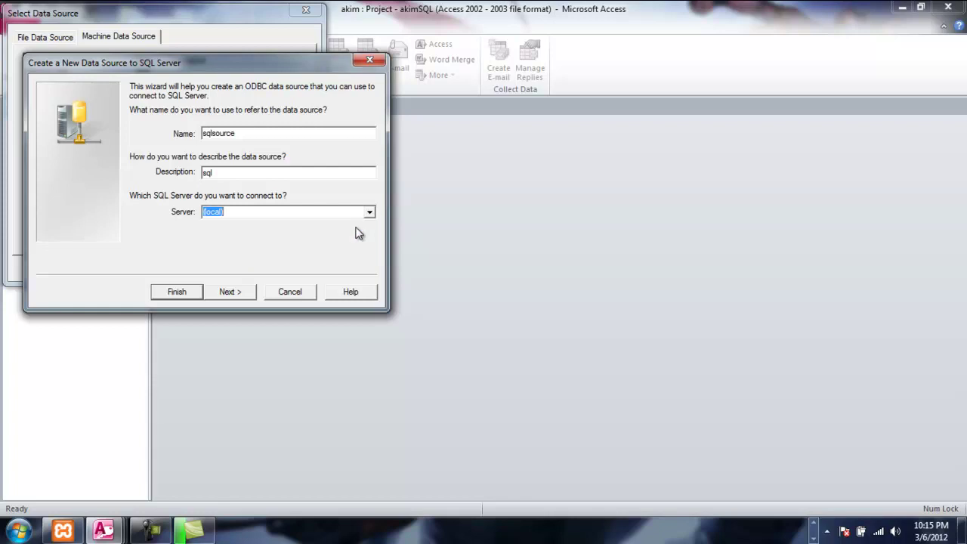
pyautogui.click(217, 293)
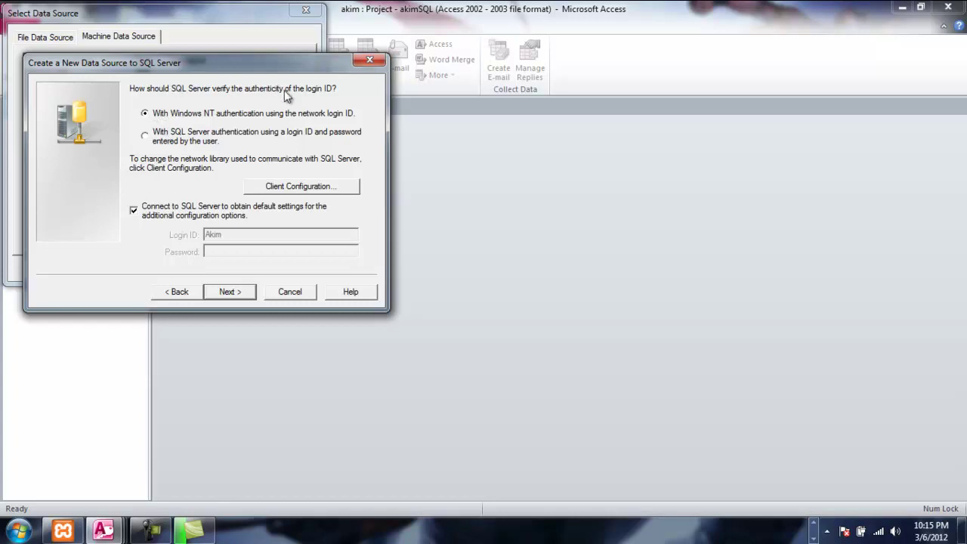
# Step: Keep Windows NT authentication, set Workers as the default database, and finish the wizard
pyautogui.click(236, 292)
pyautogui.write('akimSQL')
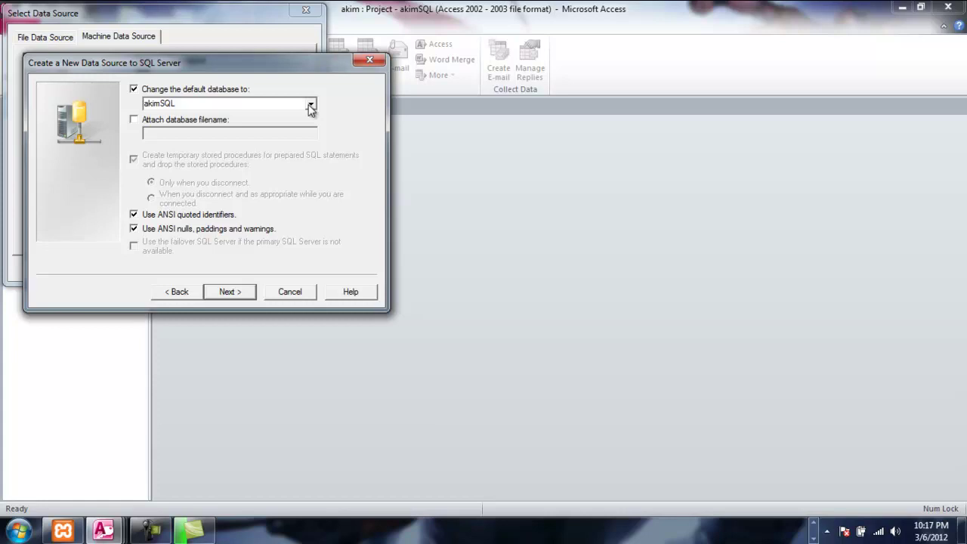
pyautogui.click(310, 106)
pyautogui.moveTo(313, 135); pyautogui.dragTo(313, 143)
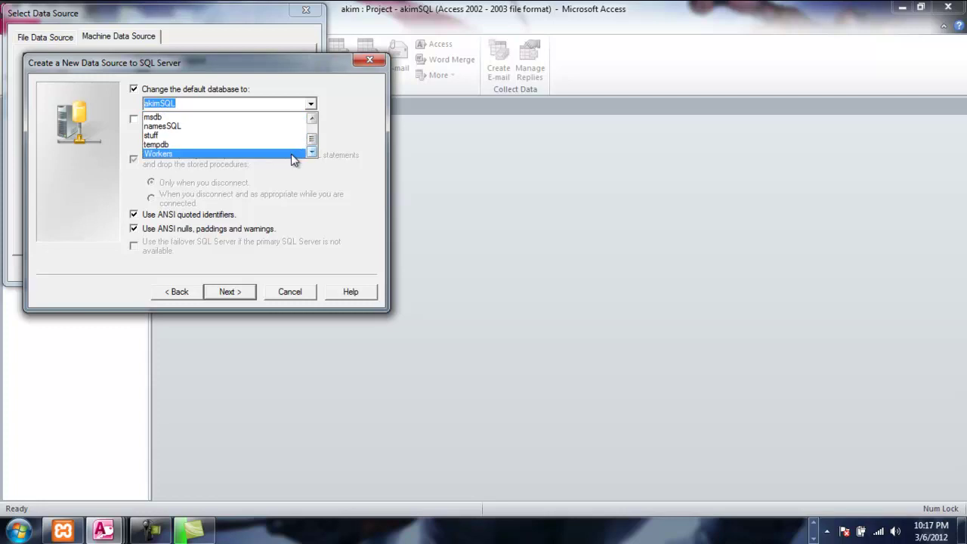
pyautogui.click(291, 153)
pyautogui.click(231, 293)
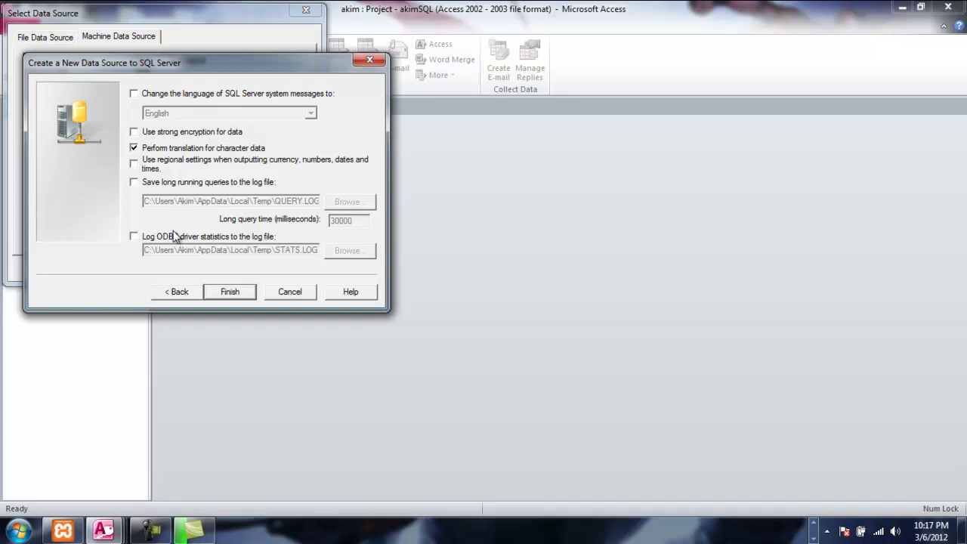
pyautogui.click(230, 293)
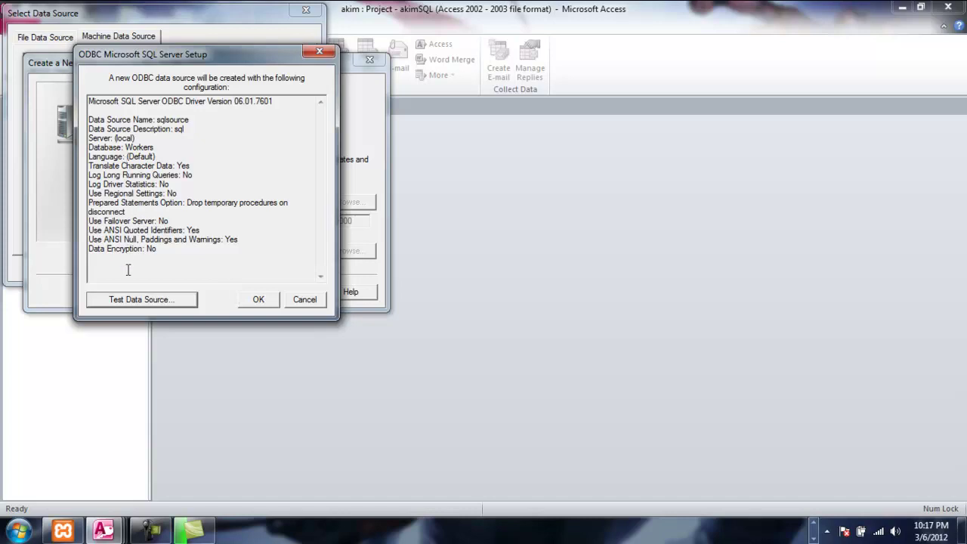
# Step: Accept the sqlsource setup and choose sqlsource as the import data source
pyautogui.click(258, 302)
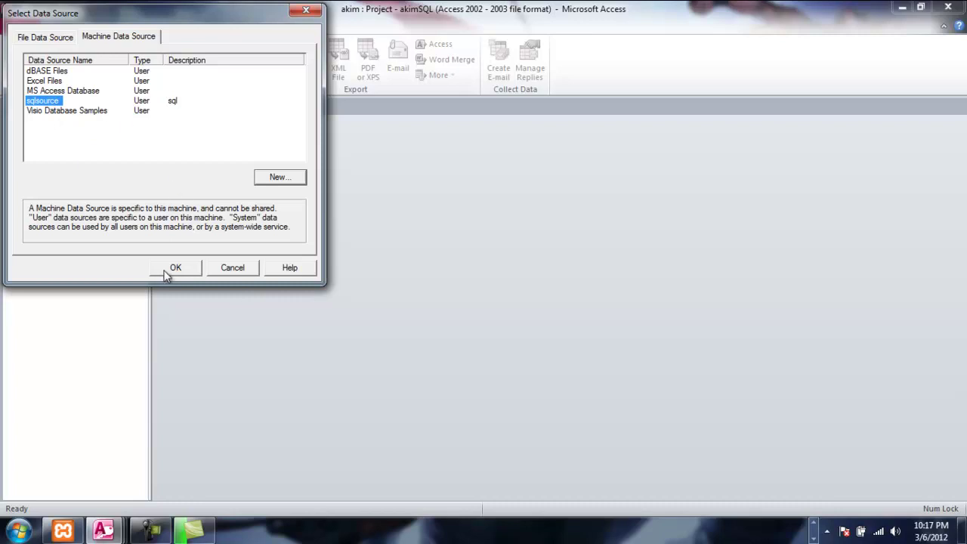
pyautogui.click(168, 270)
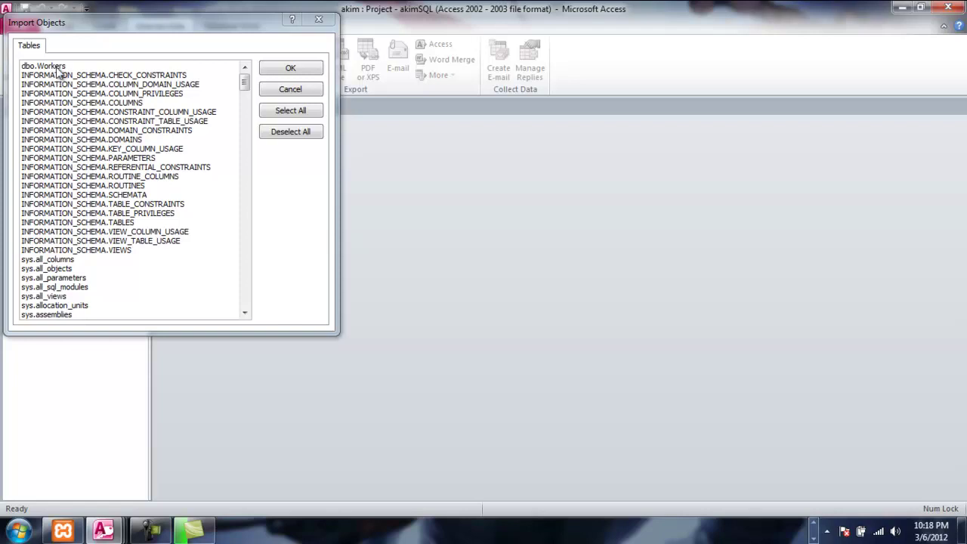
# Step: Select all server tables, including dbo.Workers, and import them
pyautogui.click(284, 113)
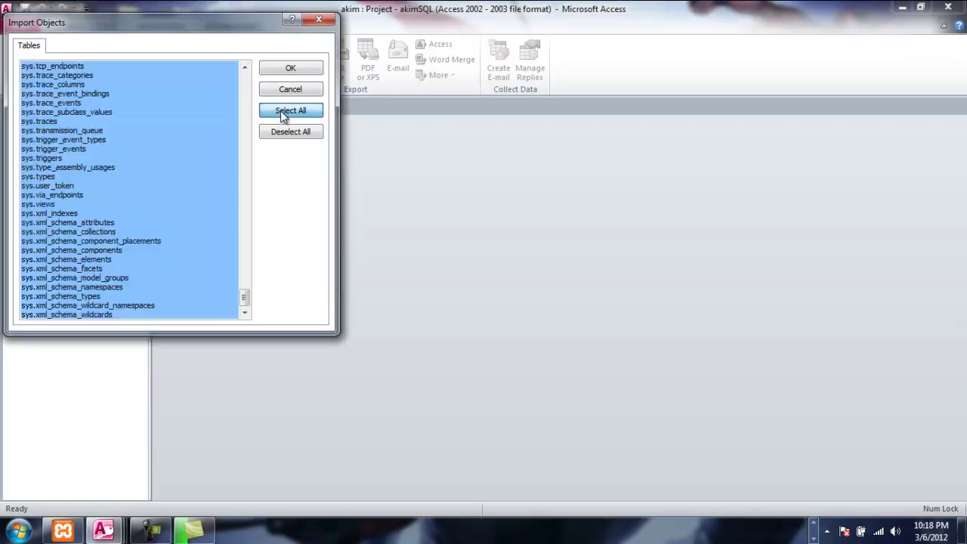
pyautogui.click(280, 70)
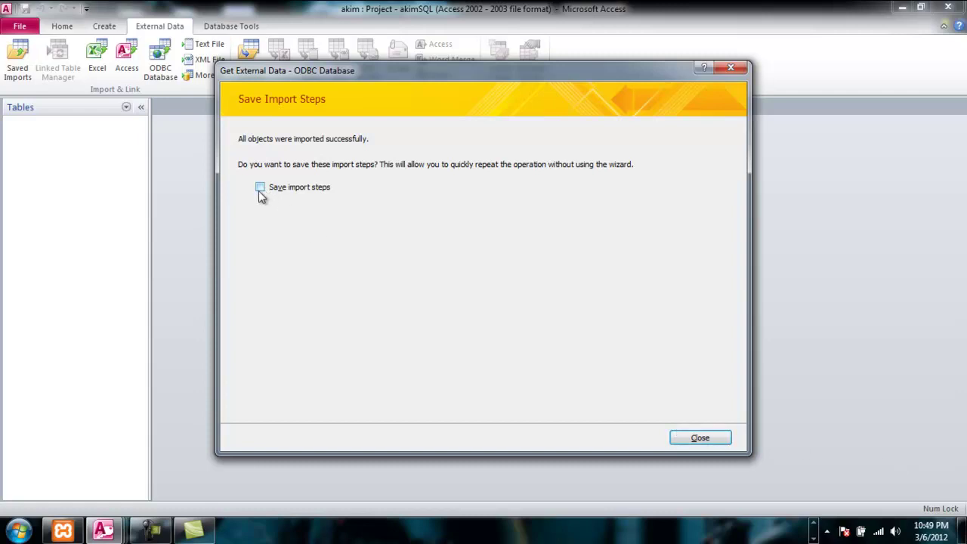
# Step: Close the wizard without saving import steps and scroll through the imported tables
pyautogui.click(694, 442)
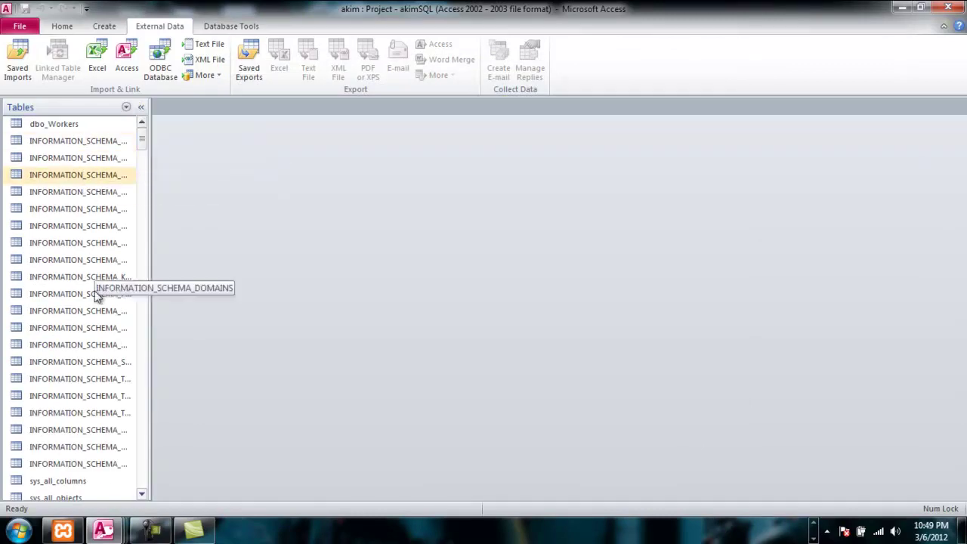
pyautogui.moveTo(142, 140); pyautogui.dragTo(121, 131)
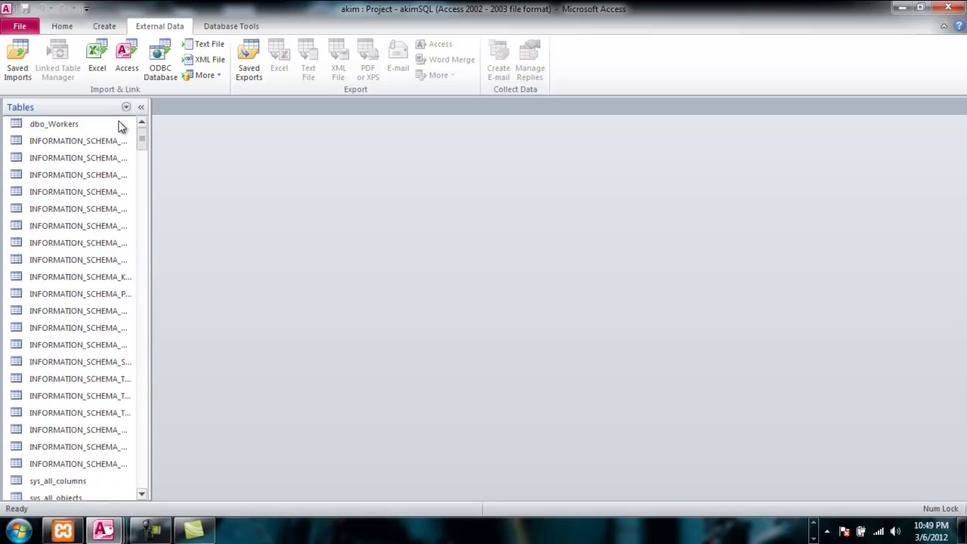